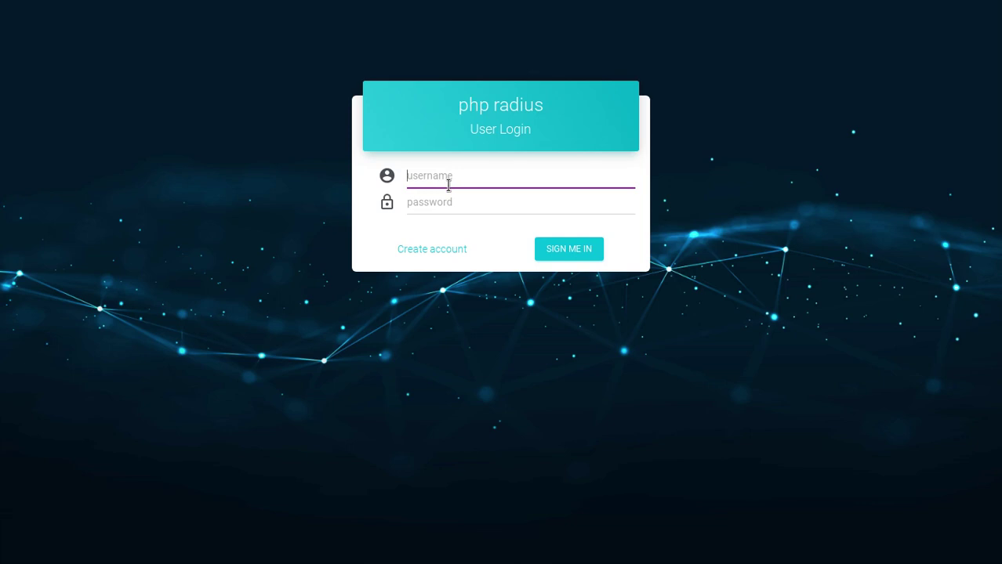
# Leave the login fields and open the Create account registration form
pyautogui.click(451, 201)
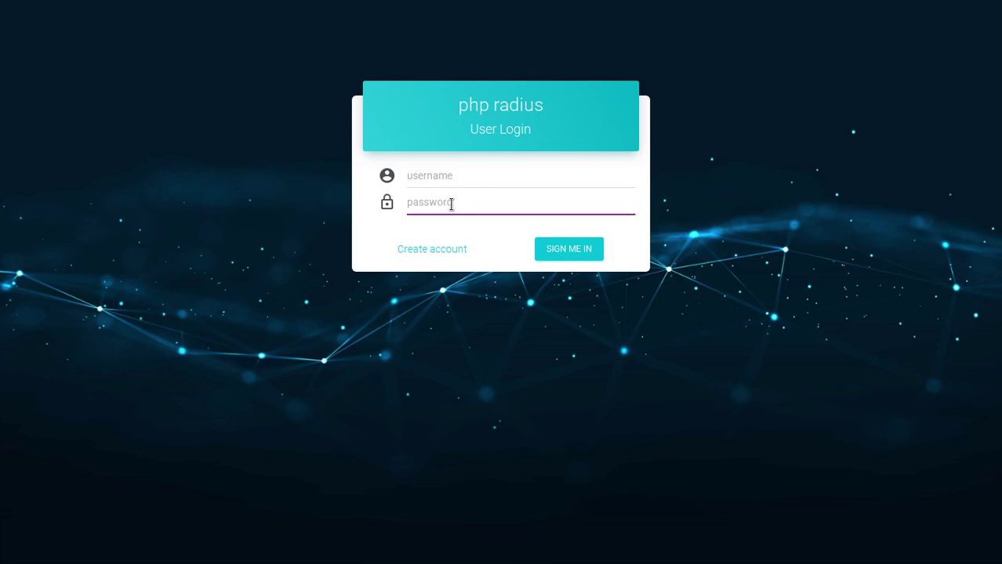
pyautogui.click(493, 235)
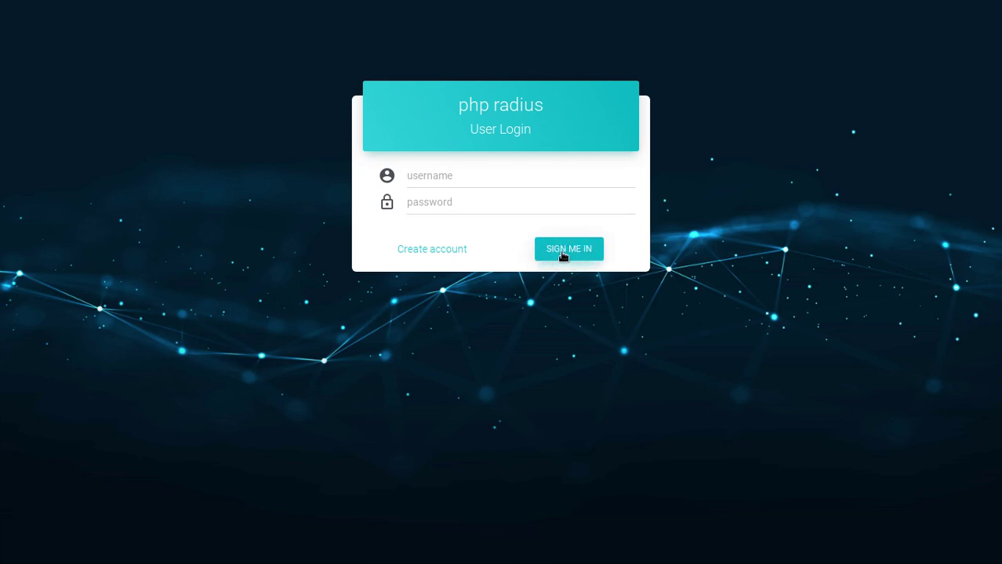
pyautogui.click(433, 252)
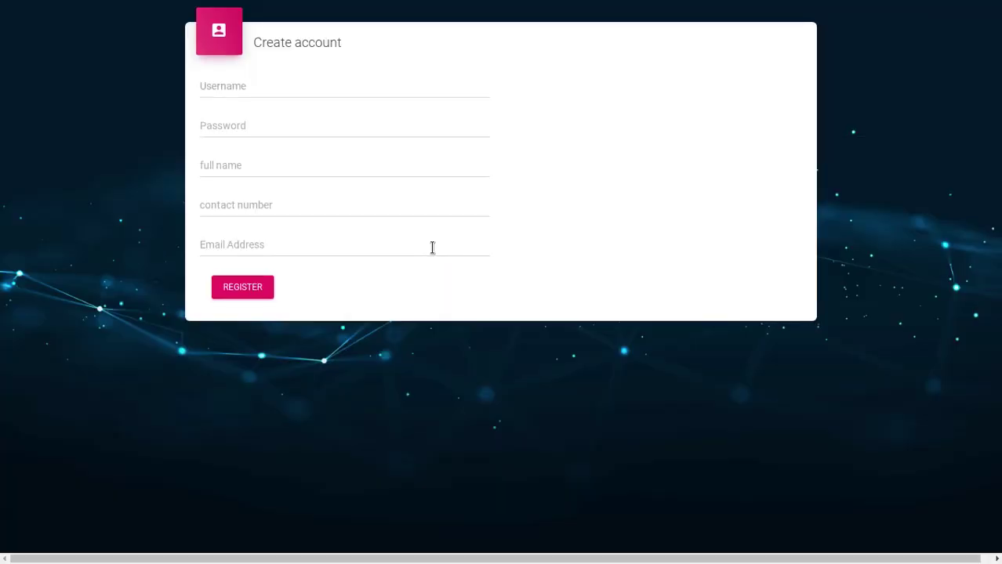
pyautogui.tripleClick(288, 41)
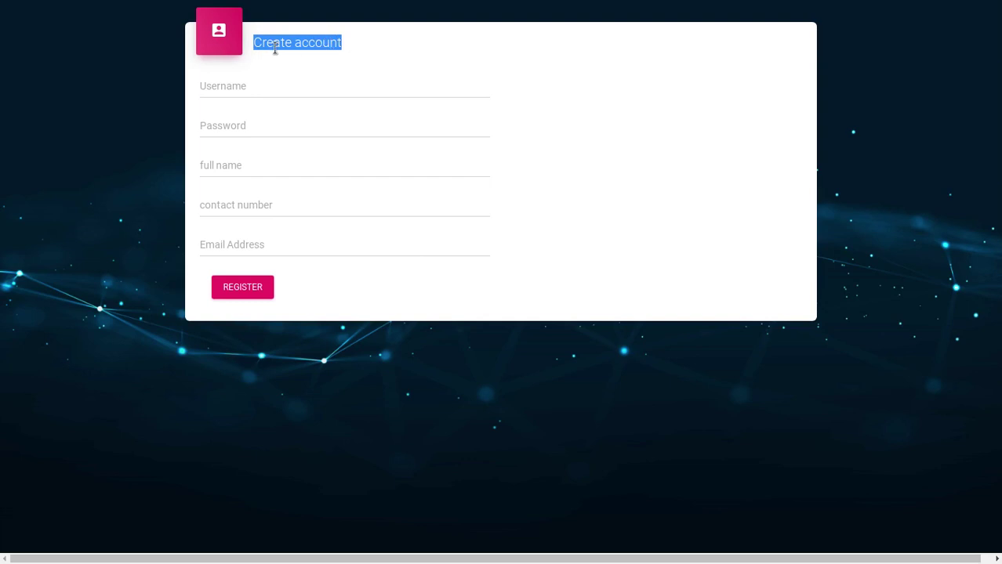
# Enter the new user's username and password in the registration form
pyautogui.click(275, 47)
pyautogui.click(205, 86)
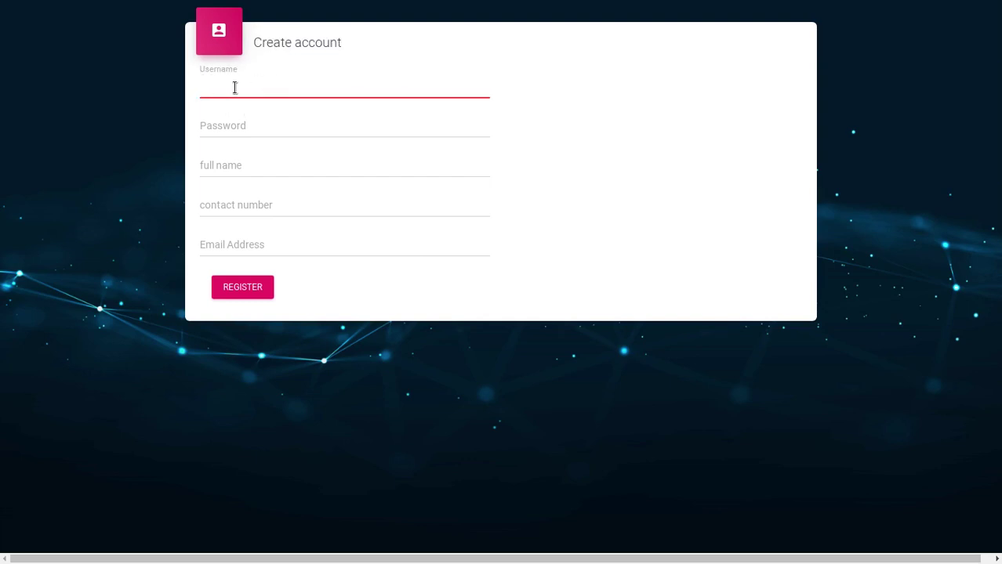
pyautogui.write('Dharupti')
pyautogui.press('Tab')
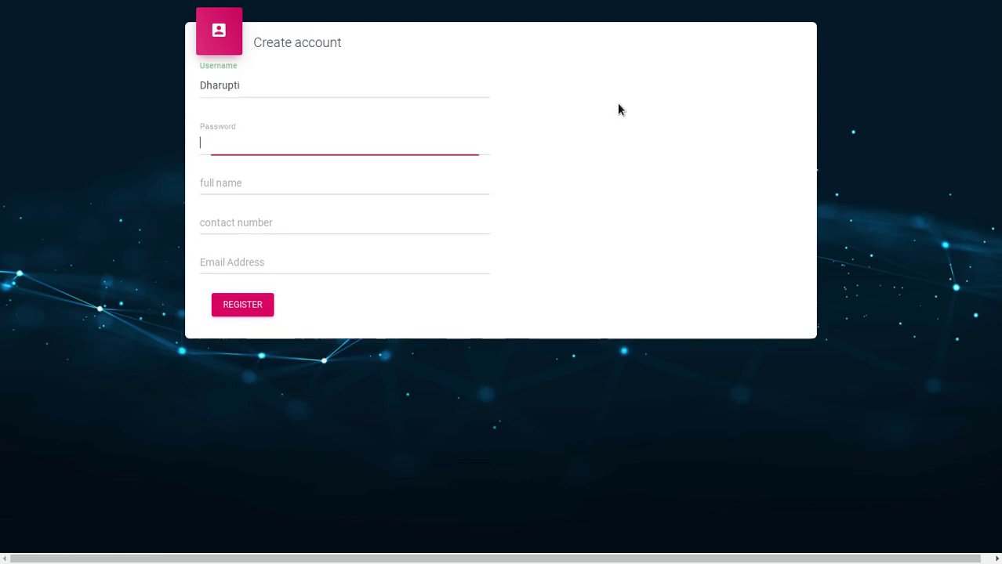
pyautogui.write('123456')
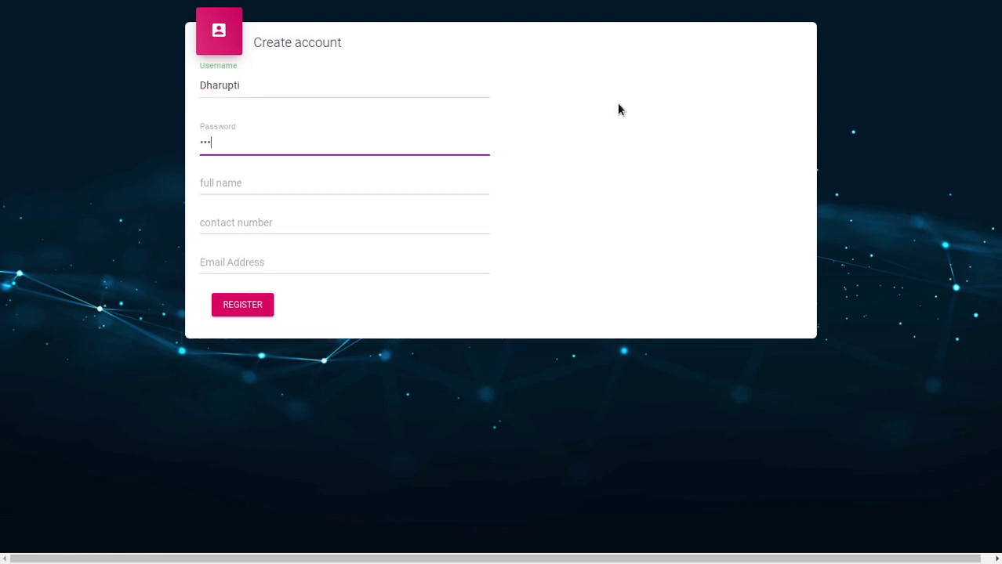
pyautogui.press('Tab')
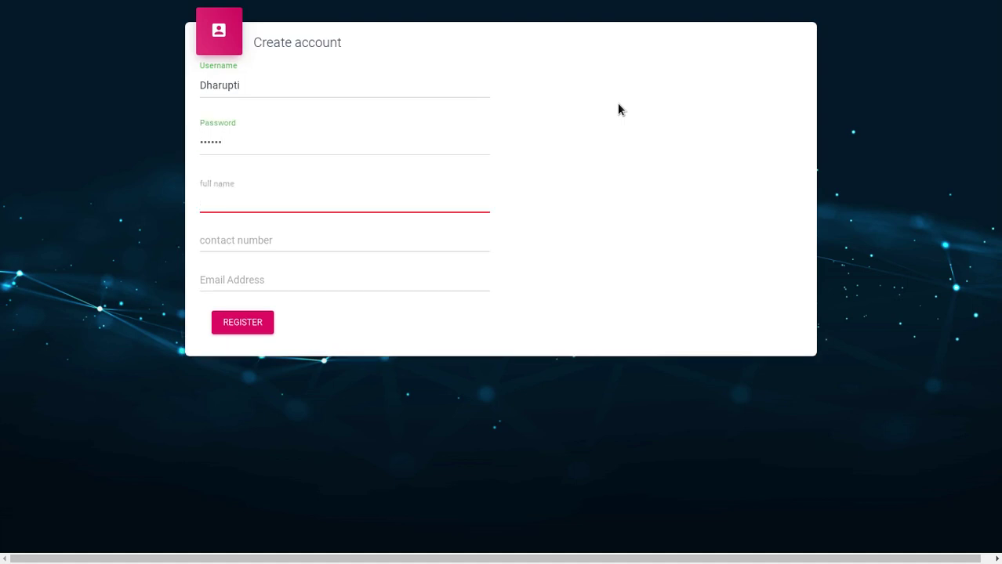
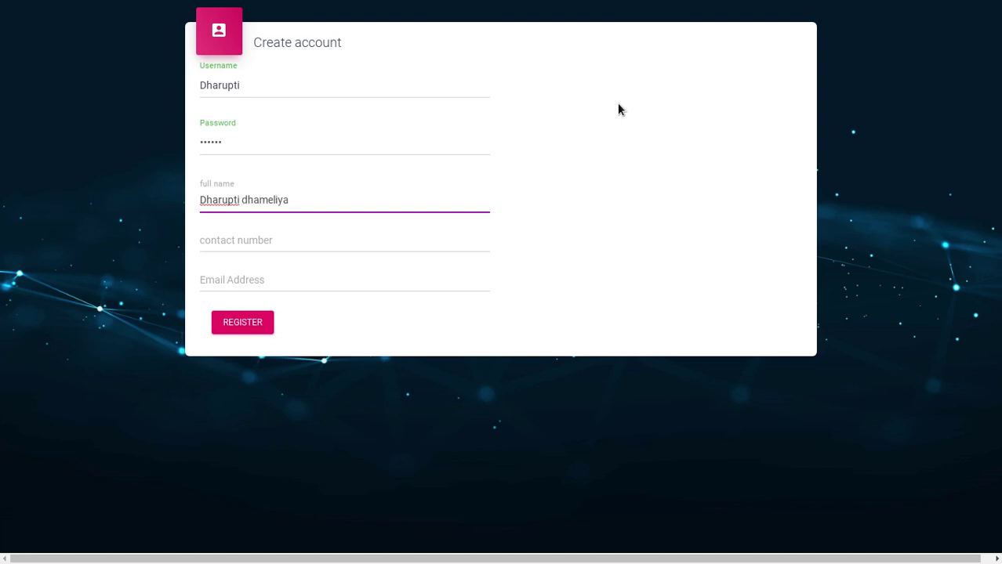
# Fill in the user's full name, contact number and e-mail address
pyautogui.press('Tab')
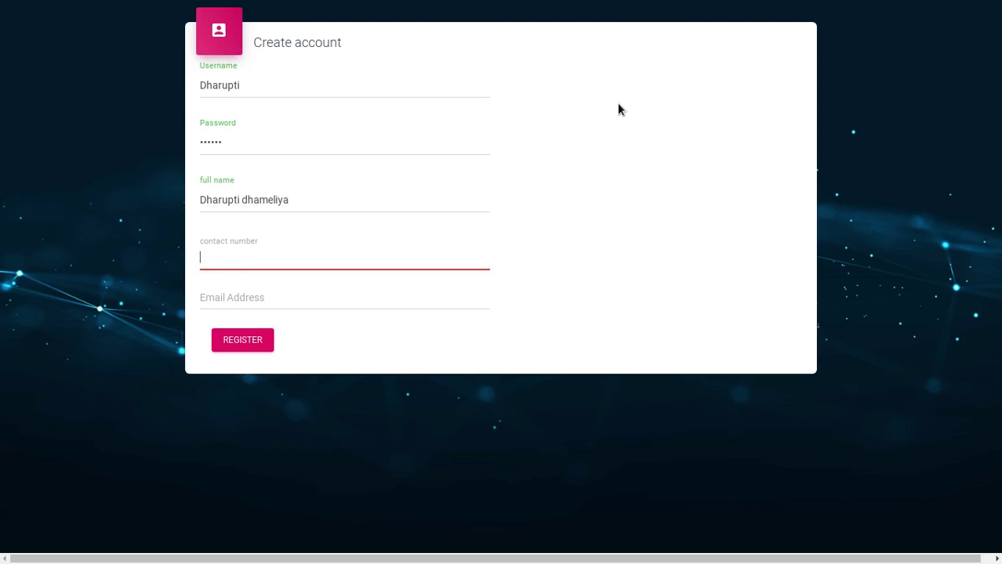
pyautogui.write('1234')
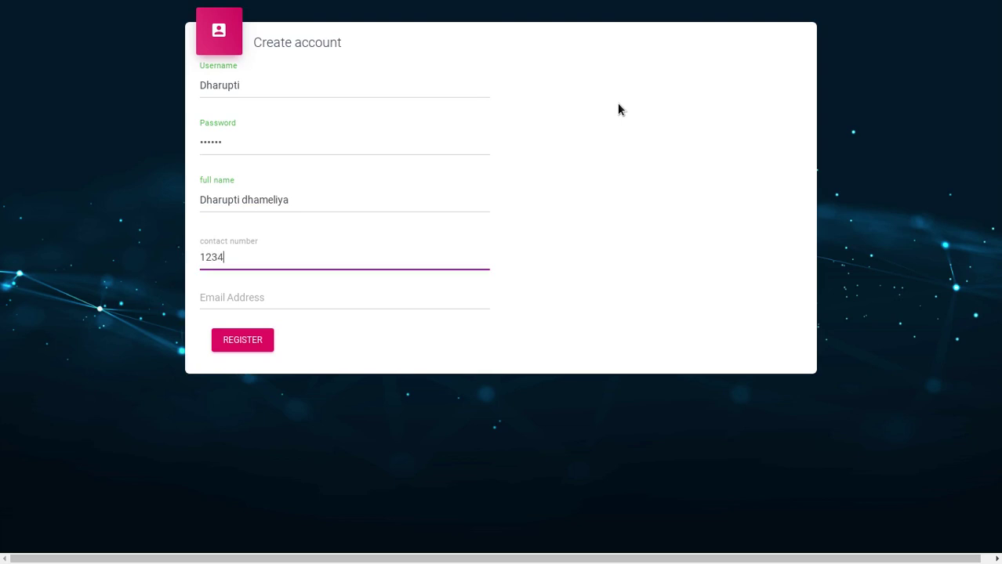
pyautogui.write('567890')
pyautogui.press('Tab')
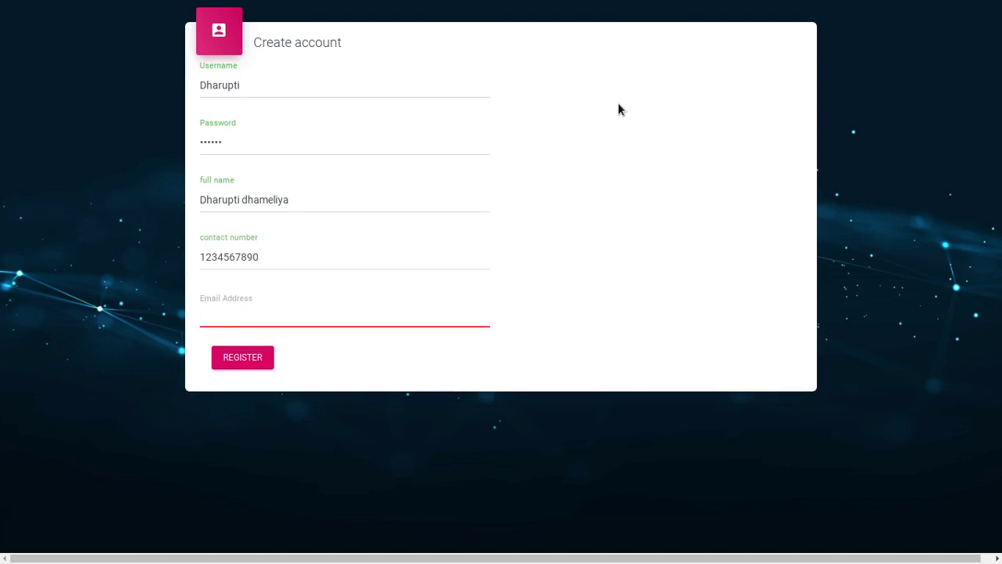
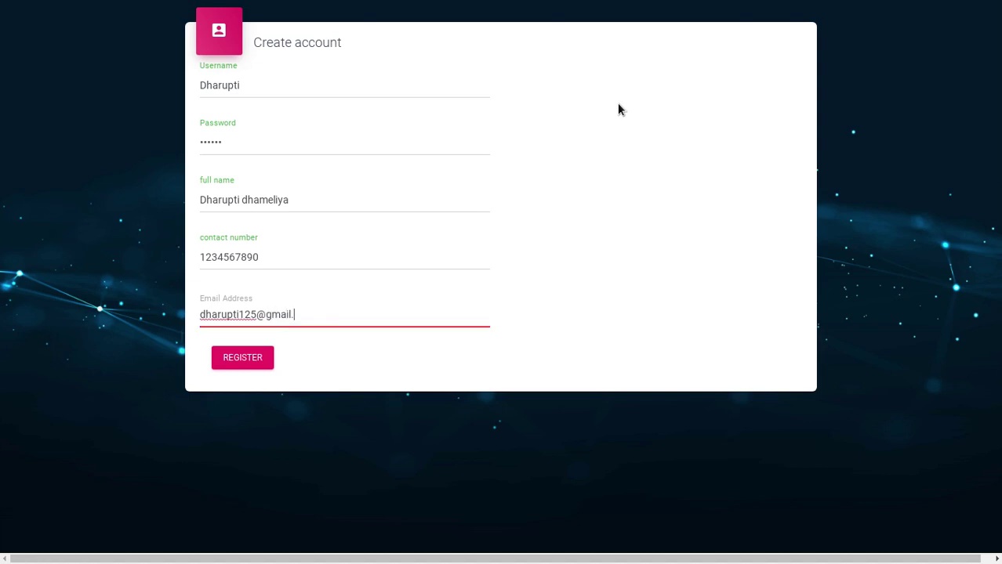
pyautogui.click(580, 301)
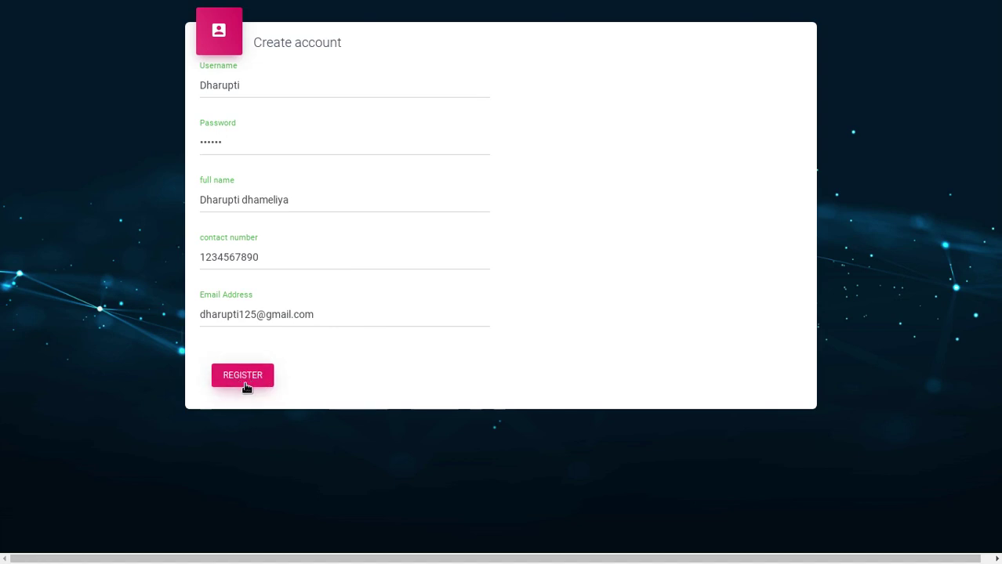
# Register the account, then pick the 2gb one day (100 ₹) plan and get its payment details
pyautogui.click(244, 377)
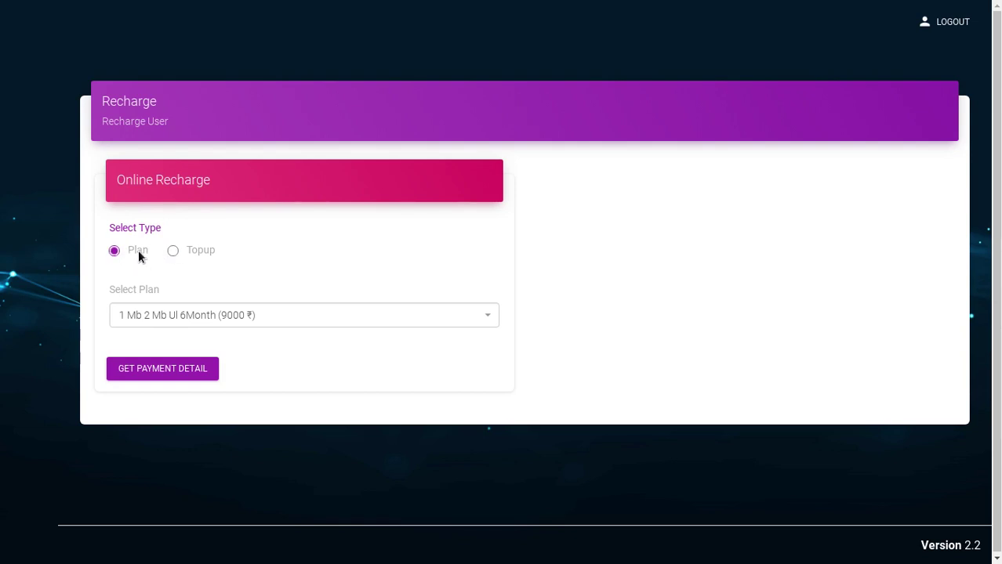
pyautogui.click(135, 315)
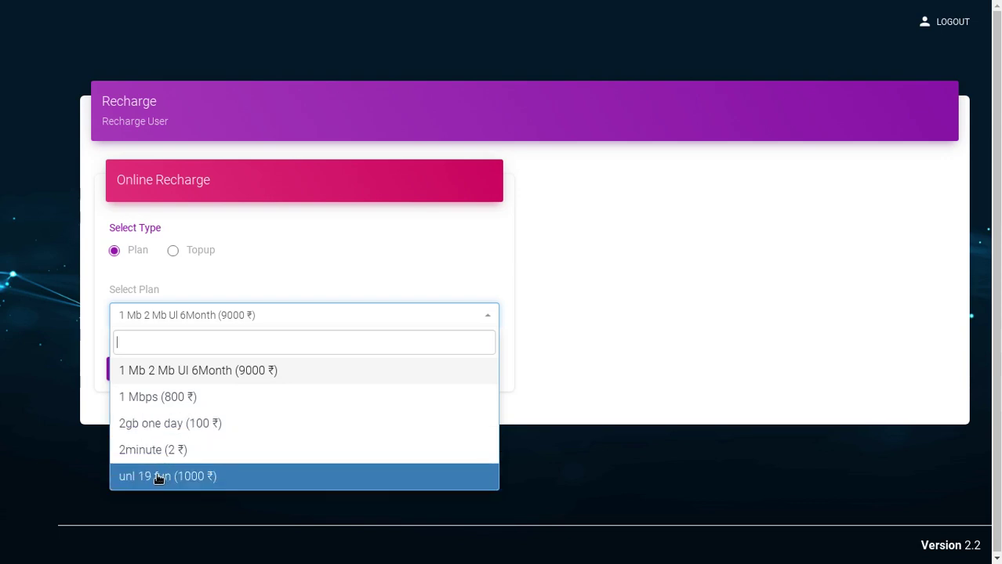
pyautogui.click(174, 425)
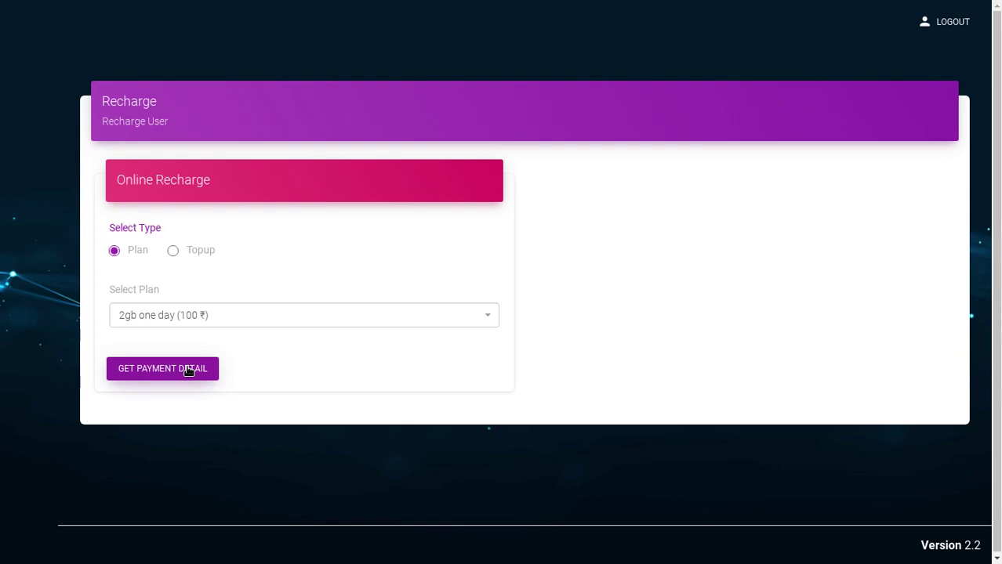
pyautogui.click(188, 371)
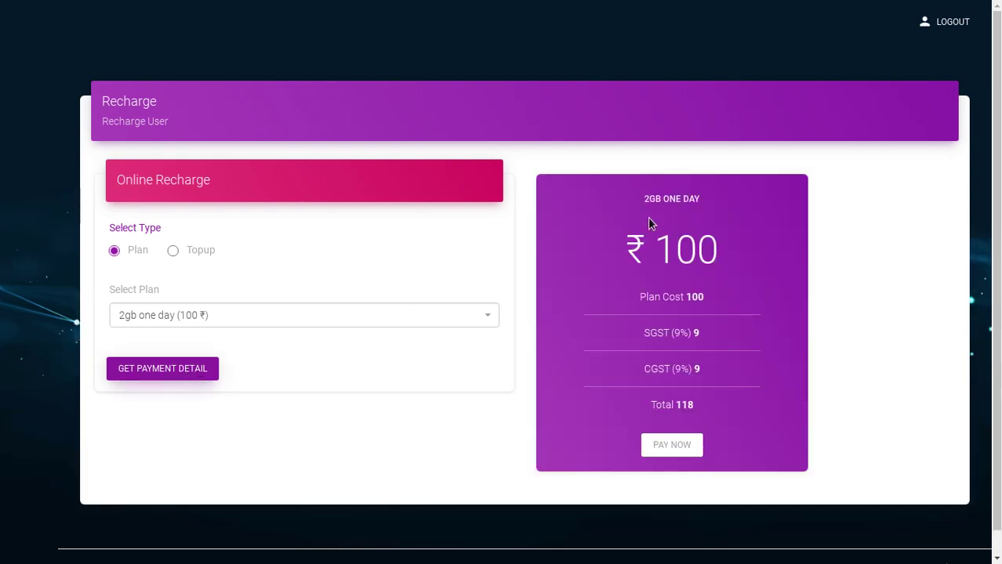
# Highlight and then deselect the 2GB ONE DAY payment card title, showing the total of 118
pyautogui.tripleClick(666, 199)
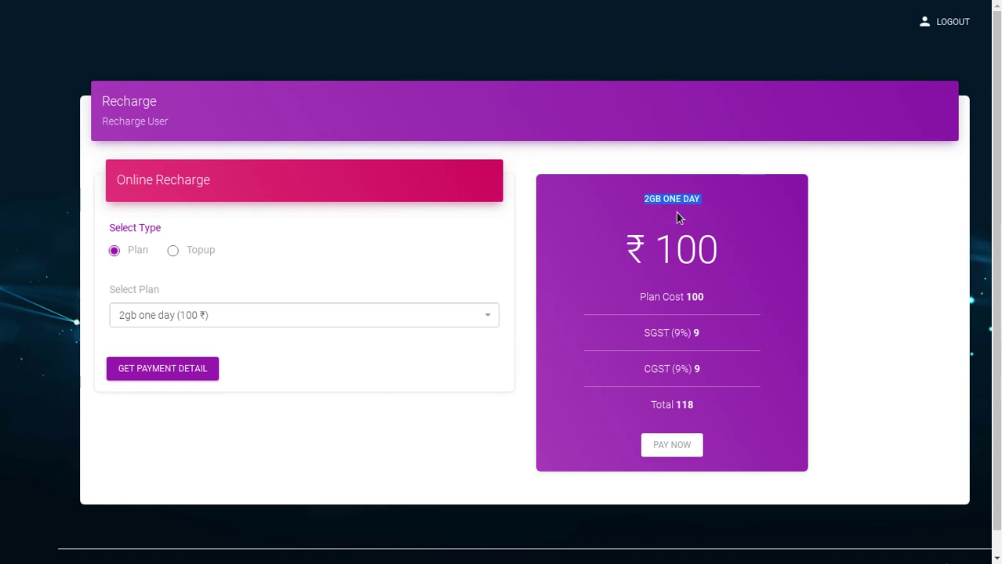
pyautogui.click(695, 210)
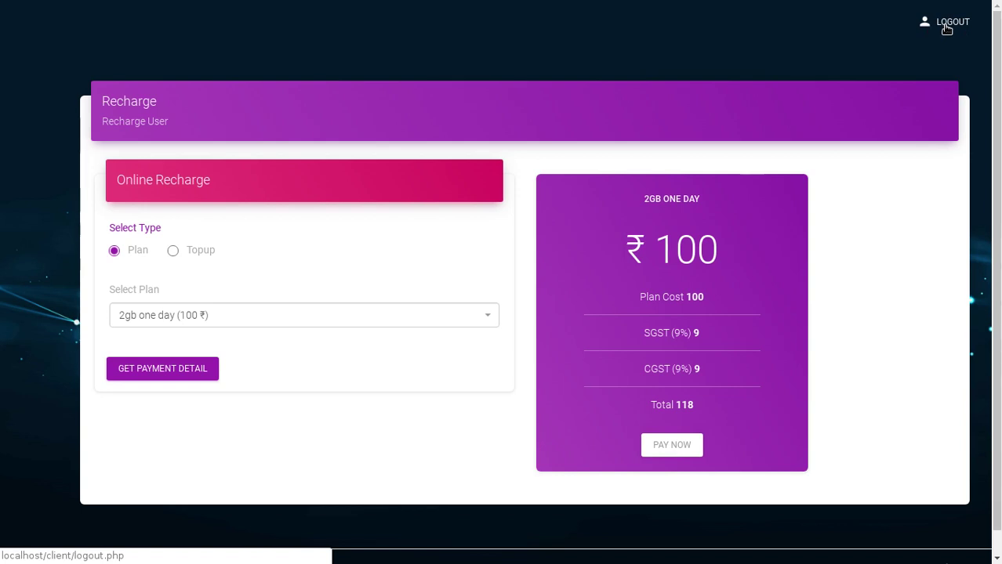
# Log out and return to the empty User Login page
pyautogui.click(946, 27)
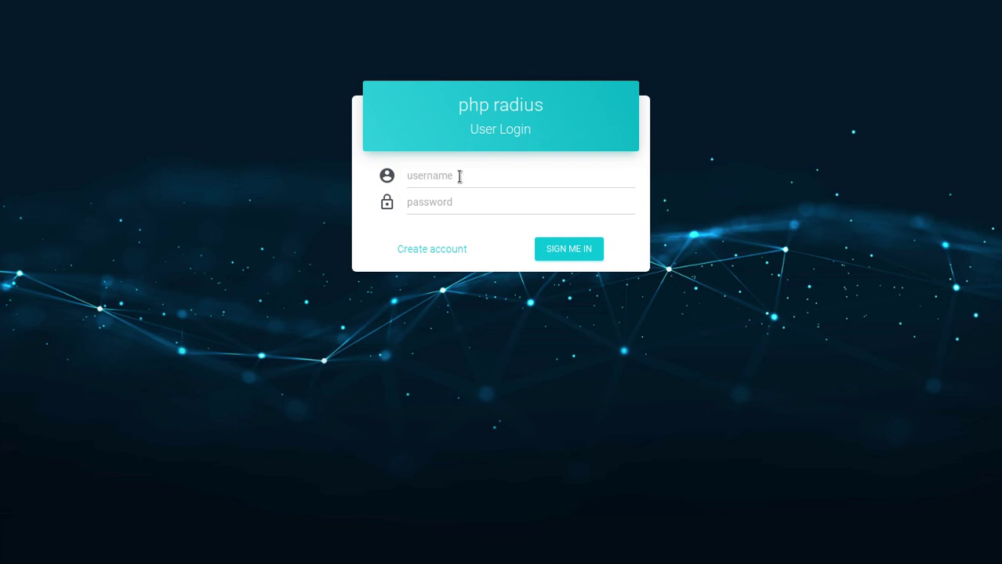
pyautogui.click(464, 203)
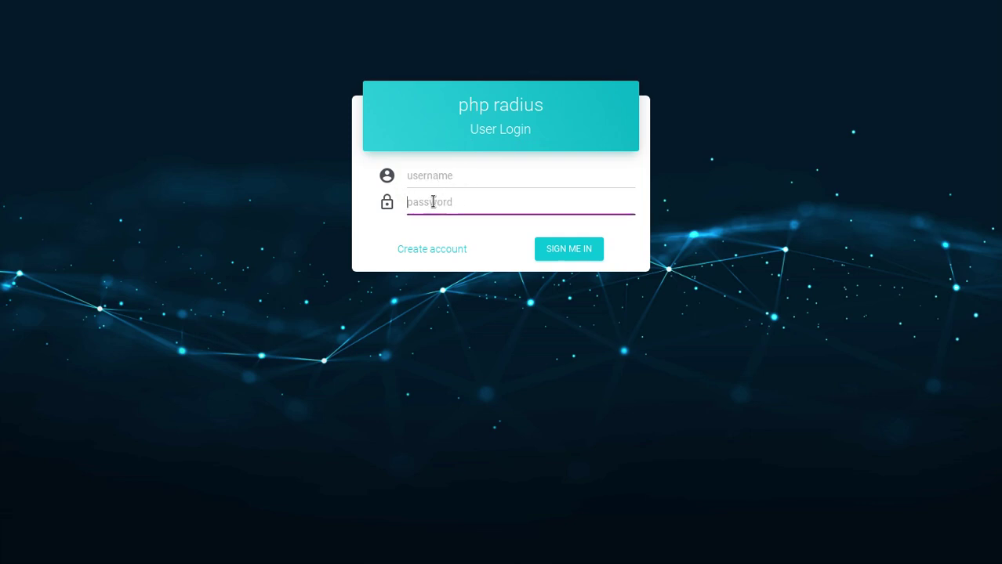
pyautogui.click(475, 221)
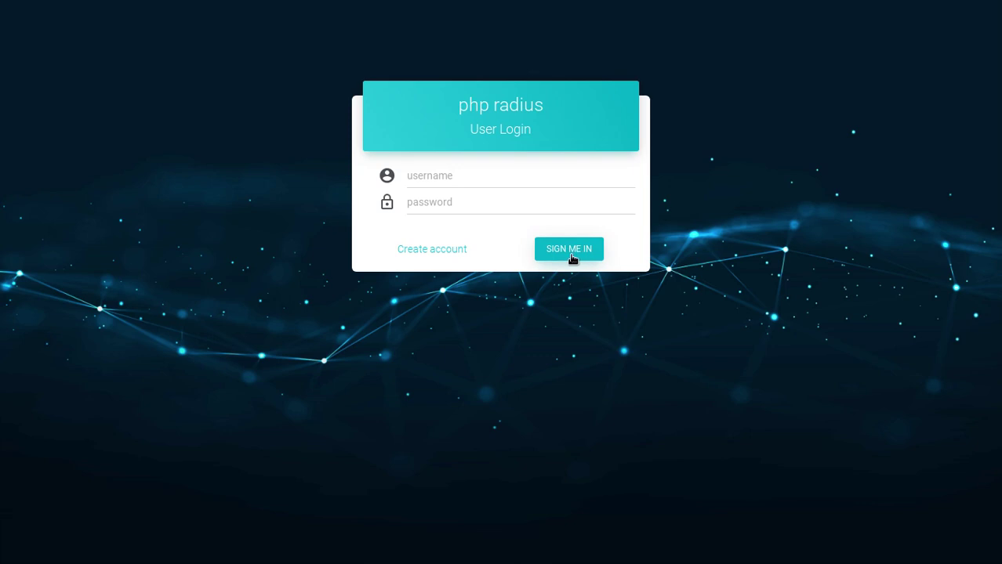
# Reopen the Create account registration form
pyautogui.click(446, 251)
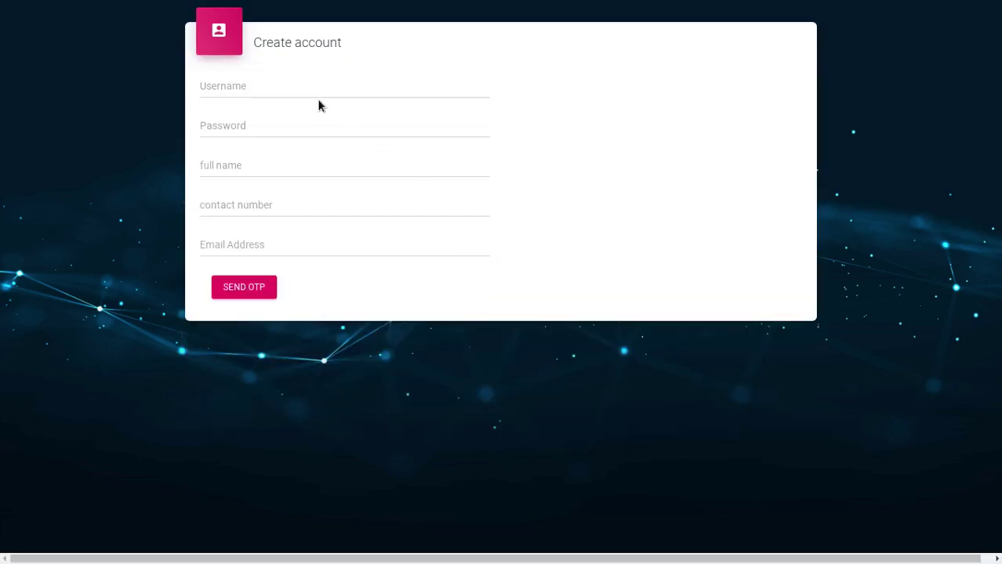
pyautogui.tripleClick(268, 47)
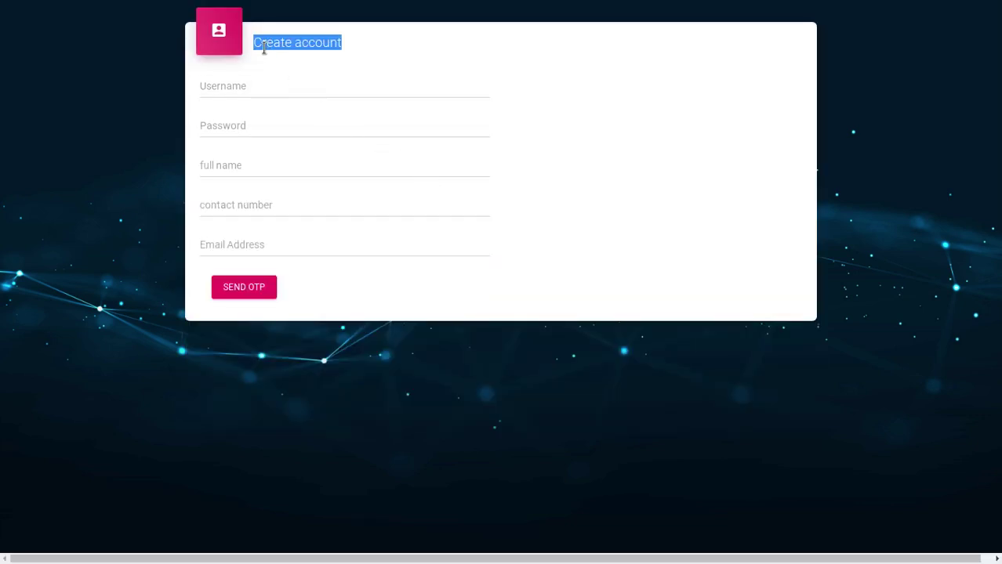
pyautogui.click(305, 51)
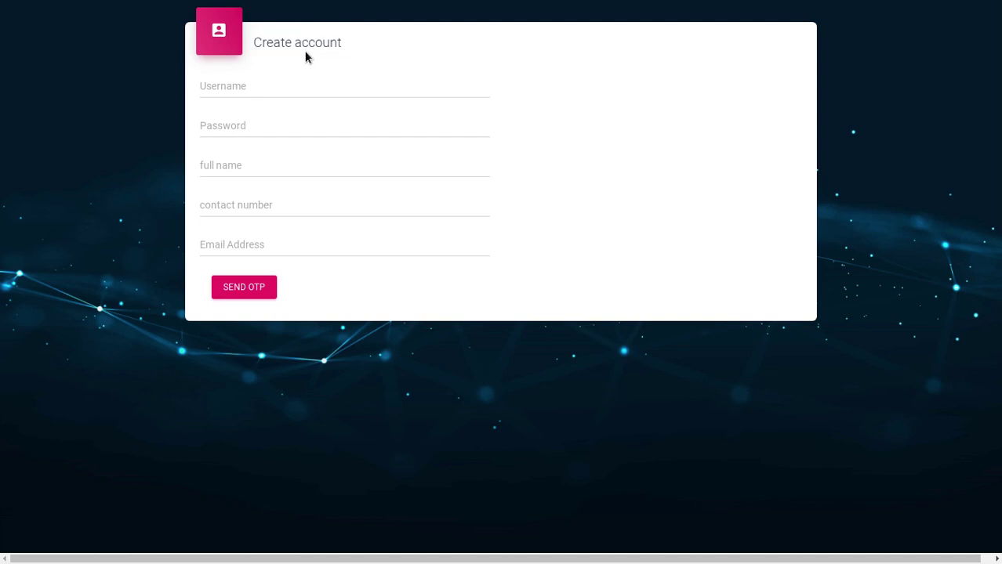
# Enter the new account's username and password, correcting a typo in the username
pyautogui.click(228, 86)
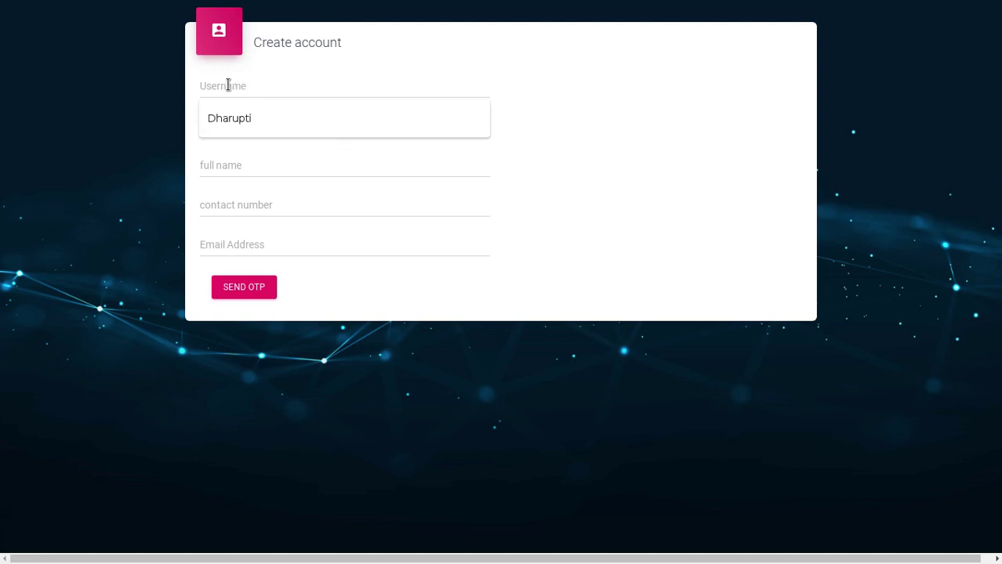
pyautogui.write('N')
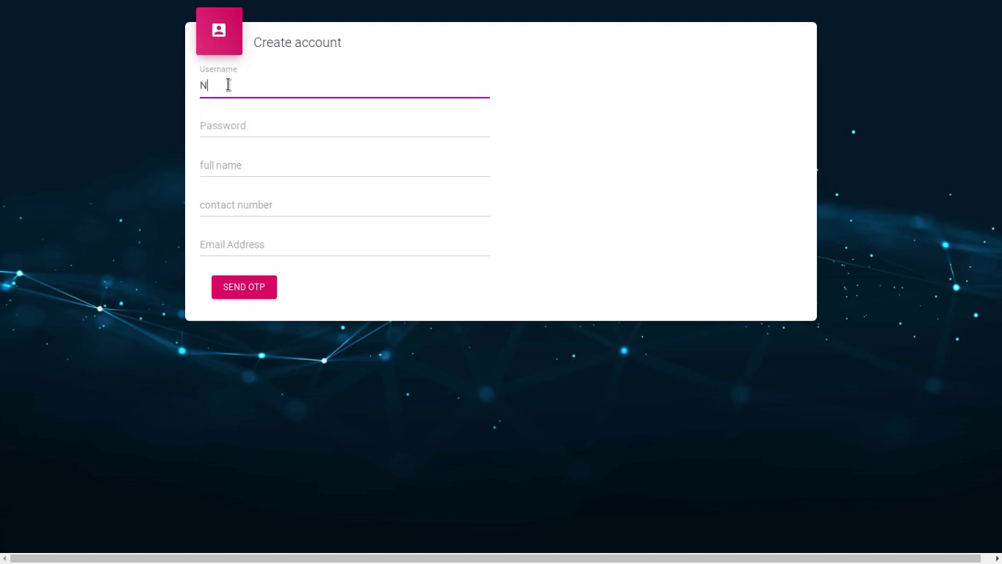
pyautogui.write('ilam')
pyautogui.click(218, 135)
pyautogui.write('123')
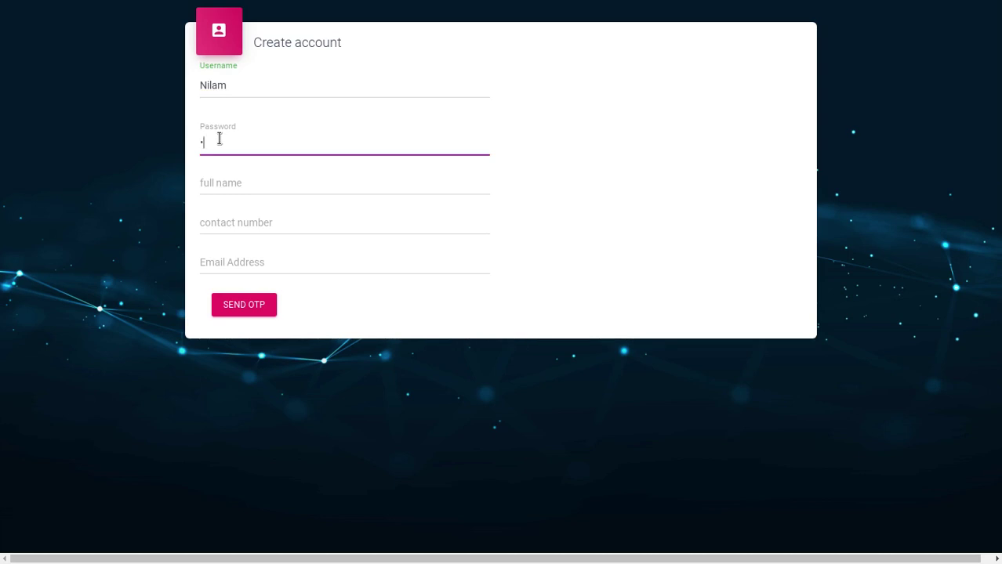
pyautogui.write('56')
# Enter the user's full name, fixing a misspelling, and their contact number
pyautogui.click(304, 170)
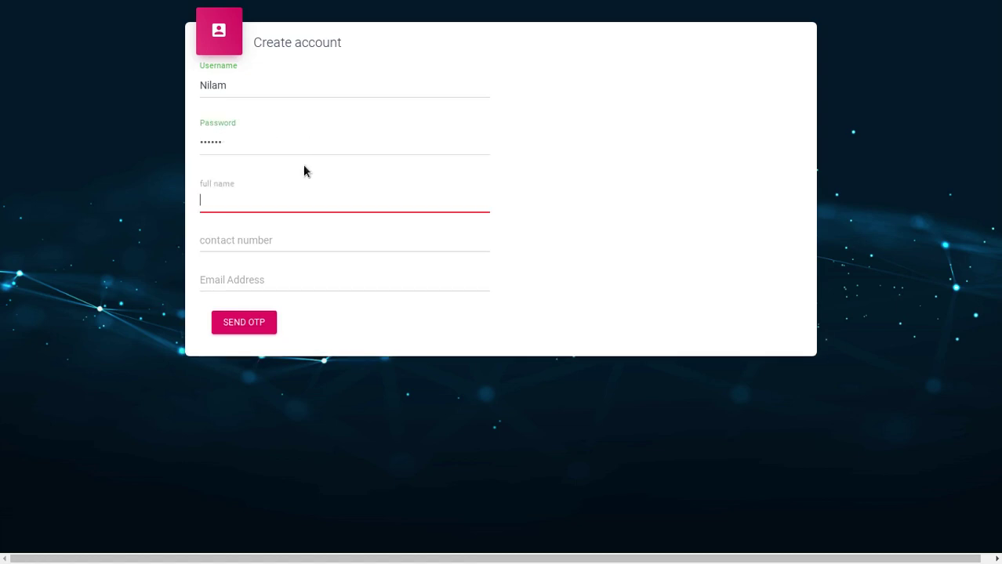
pyautogui.click(214, 200)
pyautogui.write('n')
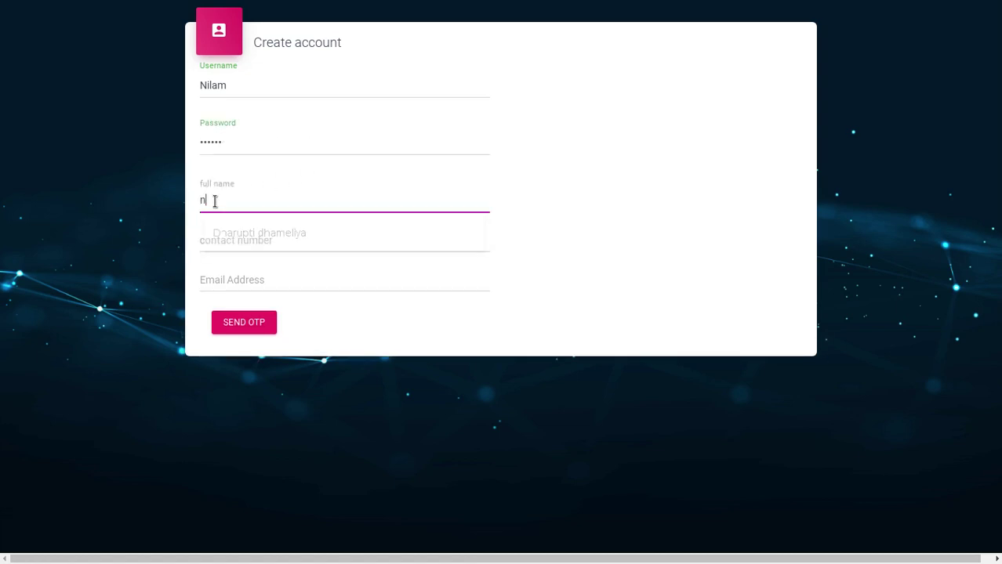
pyautogui.write('imal')
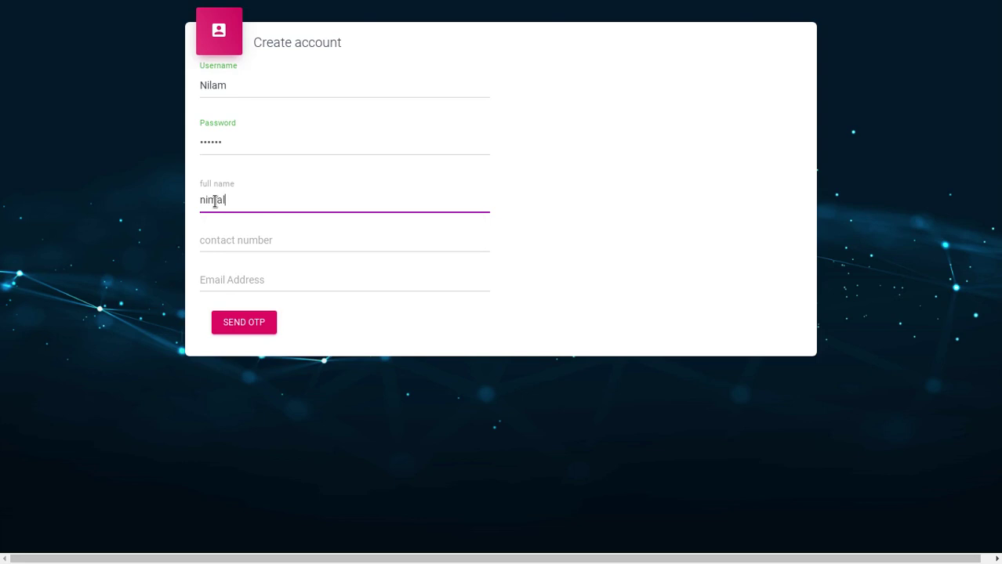
pyautogui.press('BackSpace')
pyautogui.press('BackSpace')
pyautogui.press('BackSpace')
pyautogui.press('BackSpace')
pyautogui.press('BackSpace')
pyautogui.press('Tab')
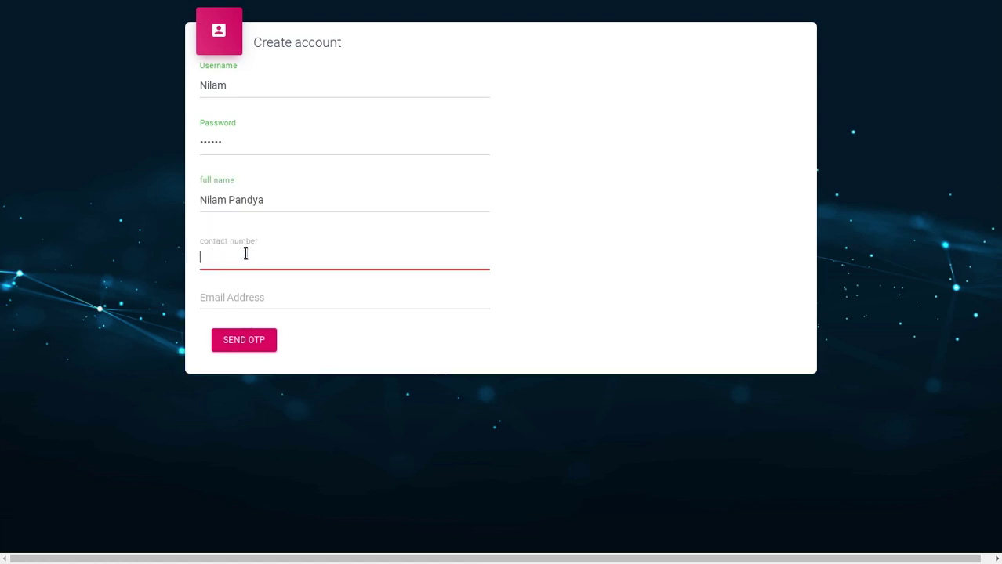
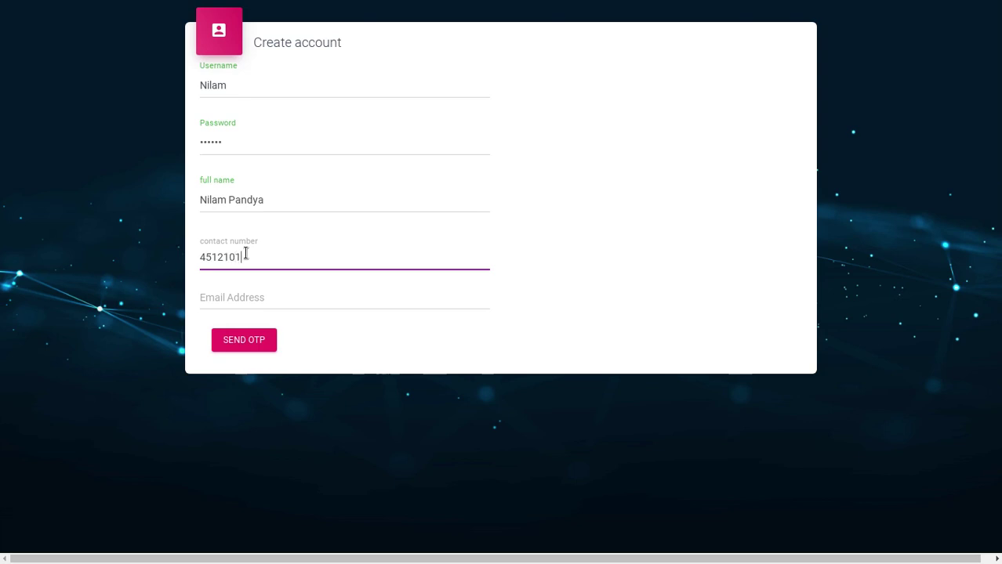
# Add the user's e-mail address and send the one-time code
pyautogui.click(285, 290)
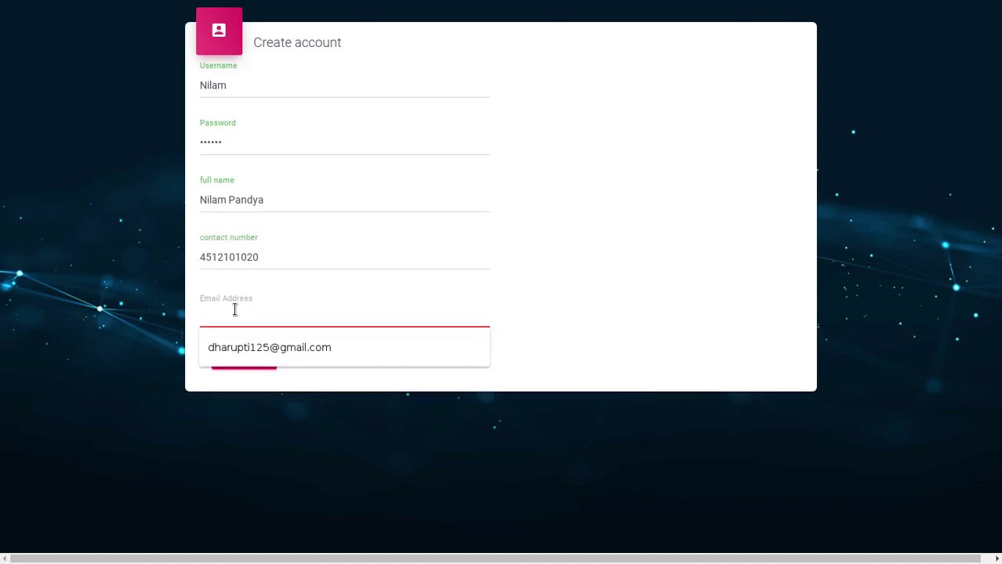
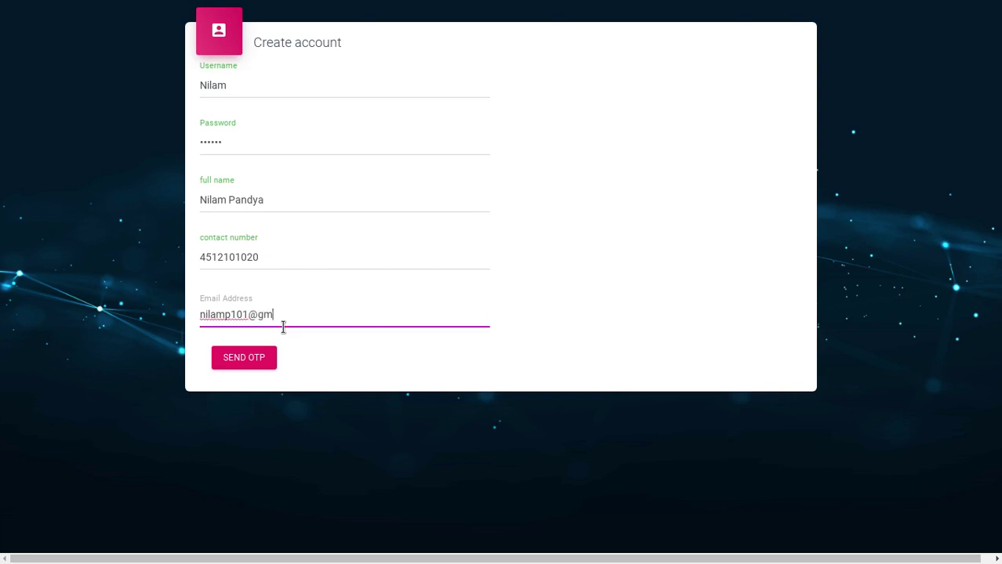
pyautogui.click(612, 329)
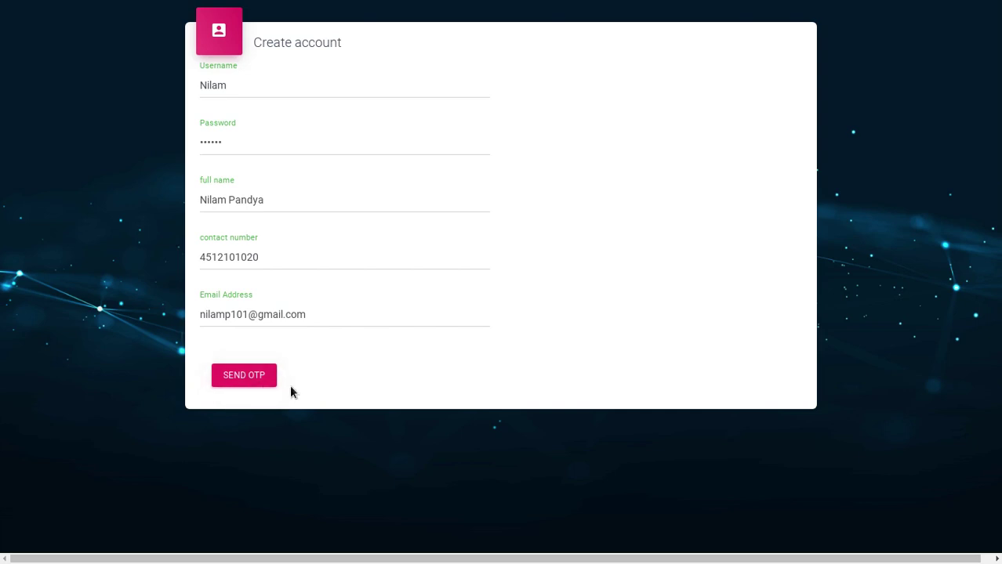
pyautogui.click(246, 379)
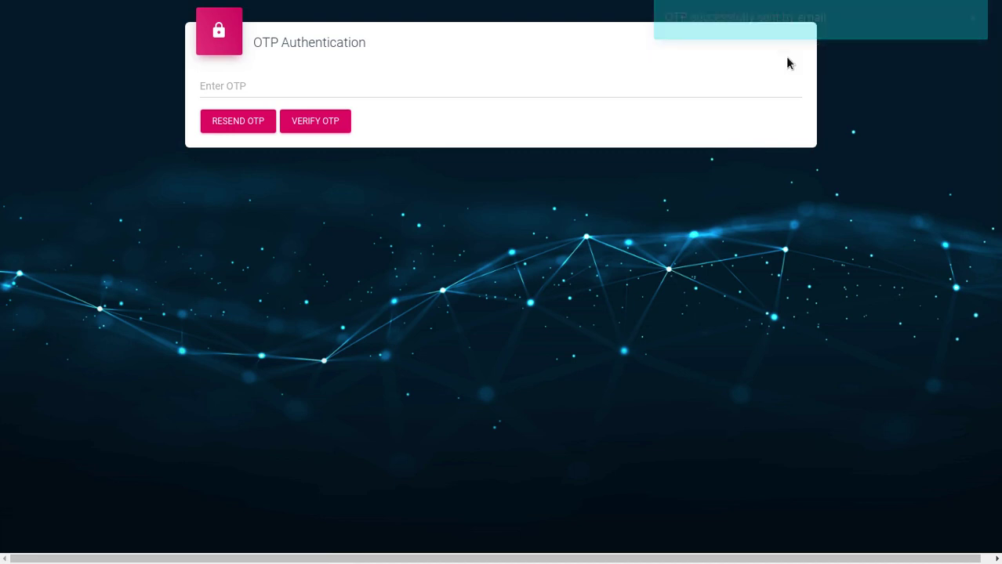
# Enter the emailed one-time code in the OTP field and verify it
pyautogui.tripleClick(252, 39)
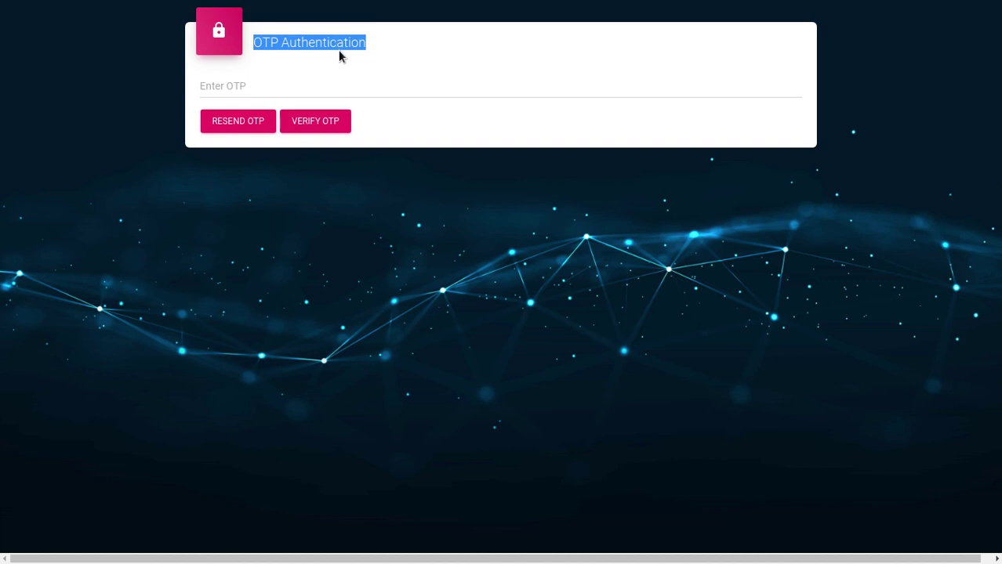
pyautogui.click(303, 83)
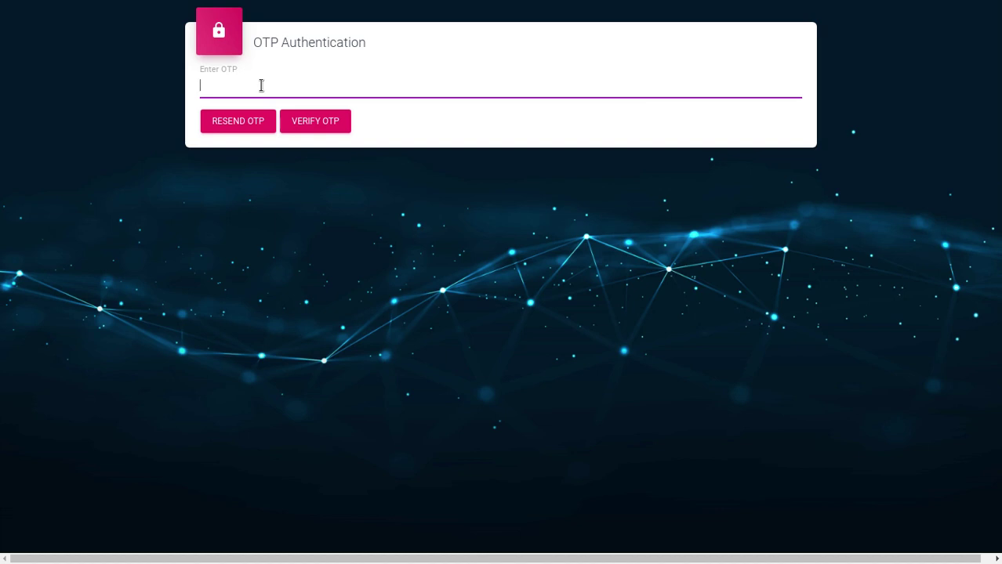
pyautogui.write('12345')
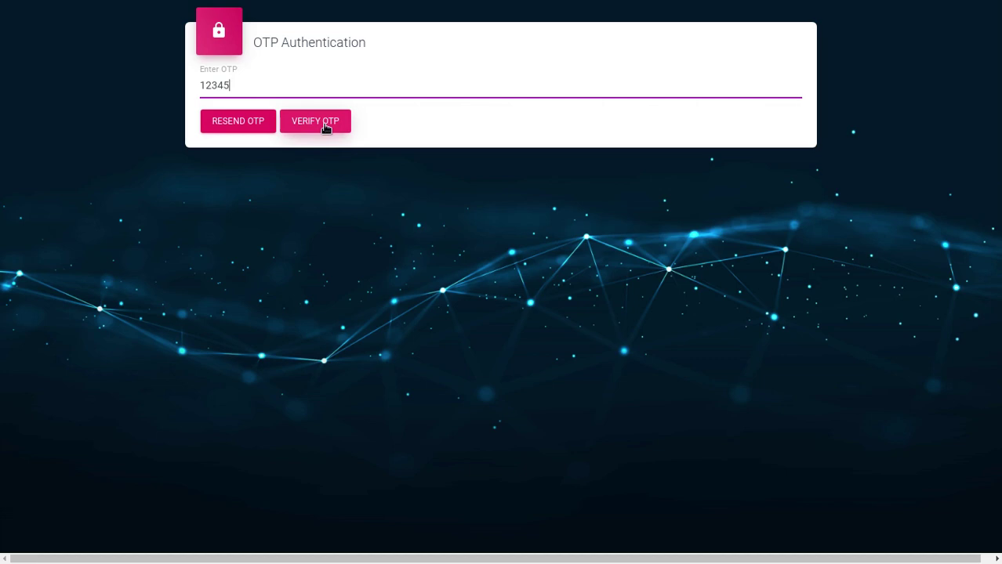
pyautogui.click(326, 124)
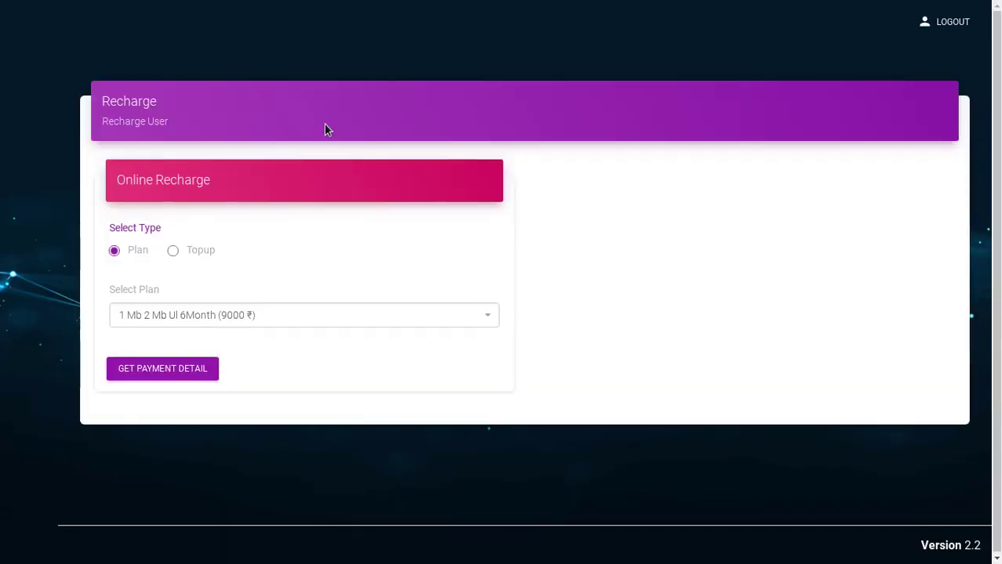
pyautogui.tripleClick(119, 121)
pyautogui.click(114, 250)
pyautogui.click(172, 252)
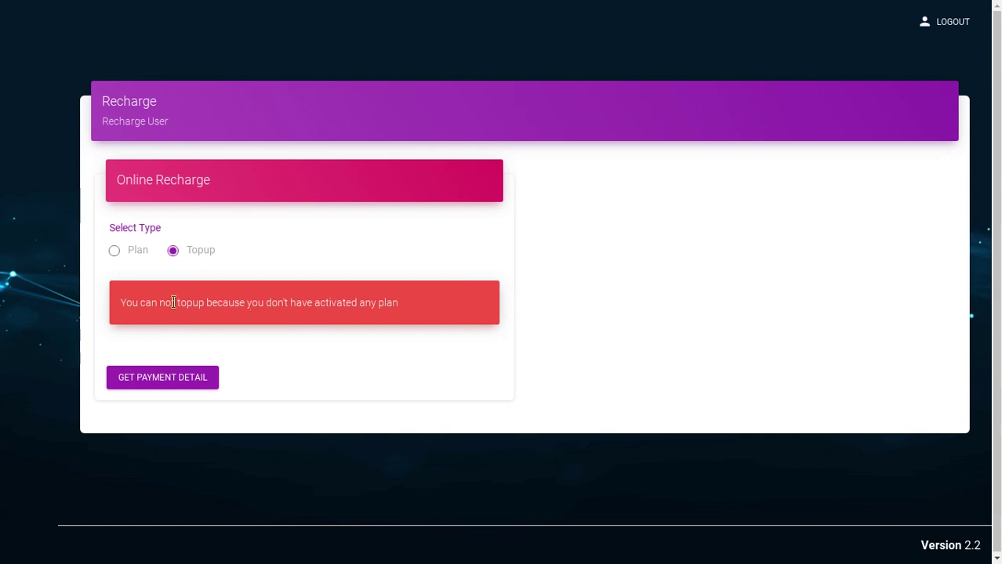
pyautogui.click(113, 252)
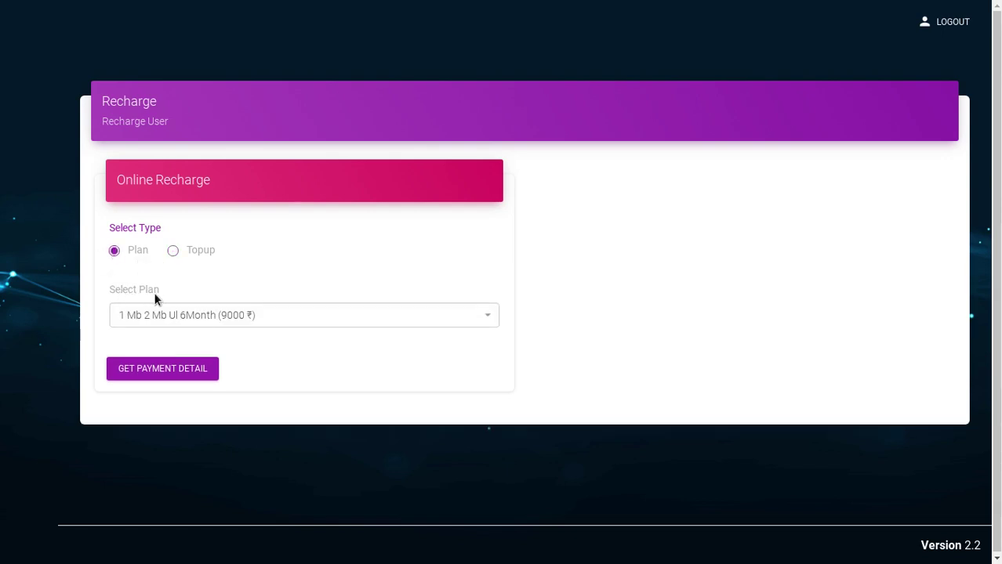
# Select the 1 Mbps (800 ₹) plan and show its payment details totalling 944
pyautogui.click(192, 315)
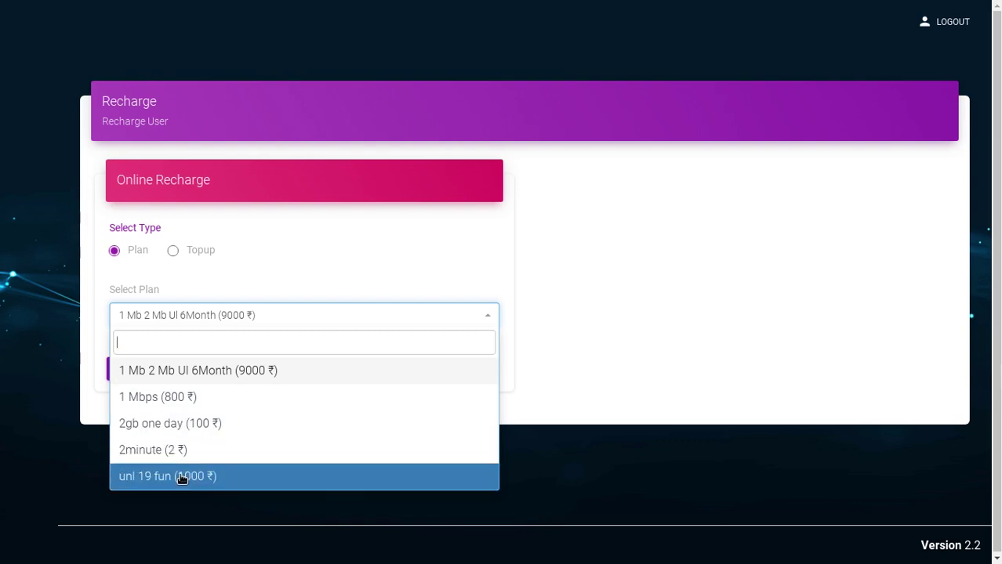
pyautogui.click(149, 397)
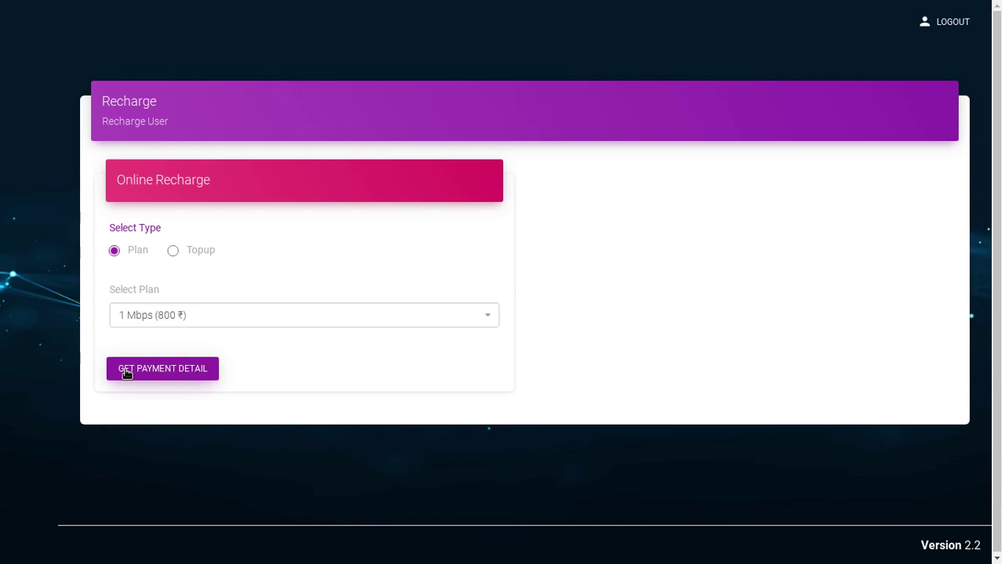
pyautogui.click(126, 374)
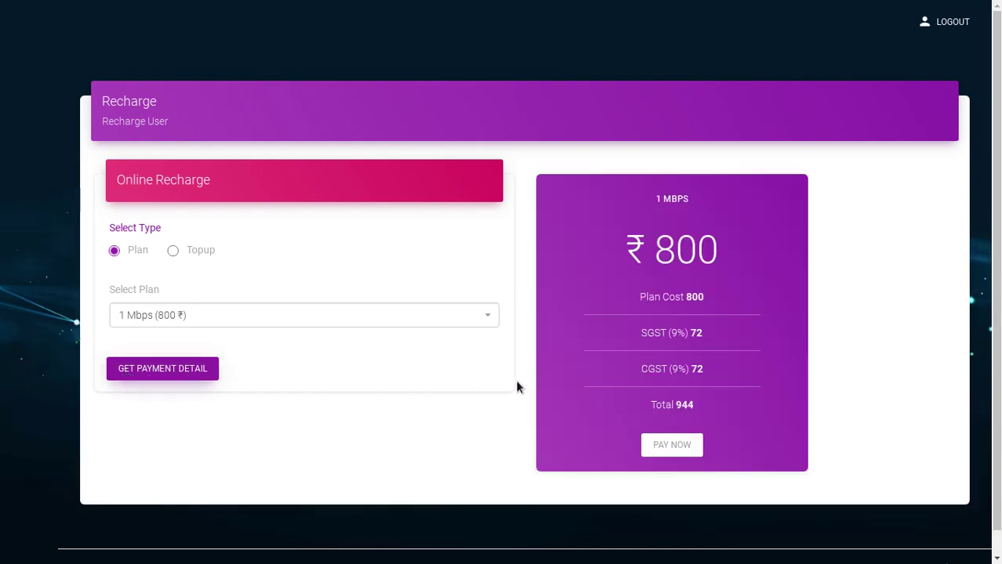
# Check the 1 MBPS payment card (800 + 72 + 72 = 944), then log out
pyautogui.tripleClick(665, 199)
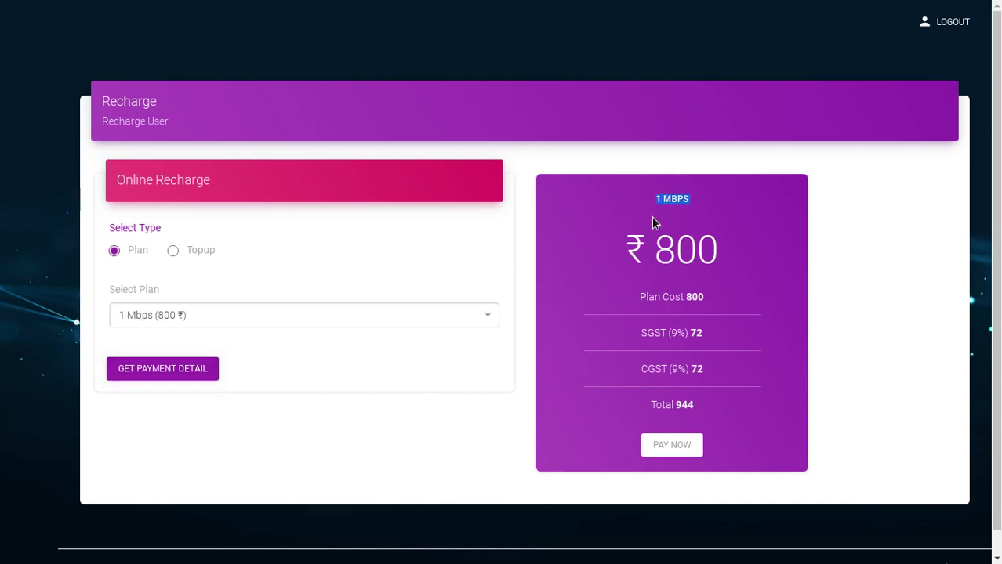
pyautogui.click(588, 262)
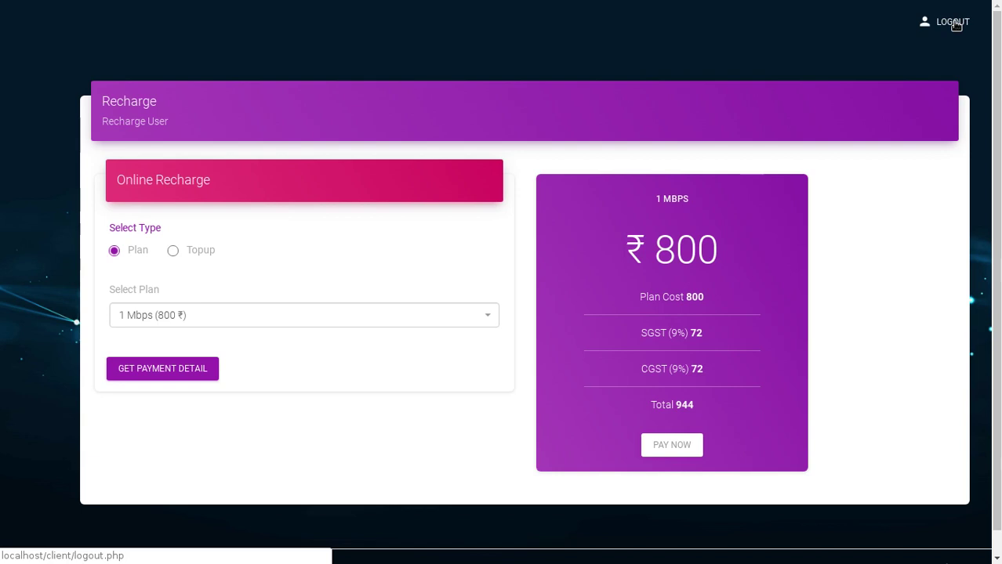
pyautogui.click(955, 25)
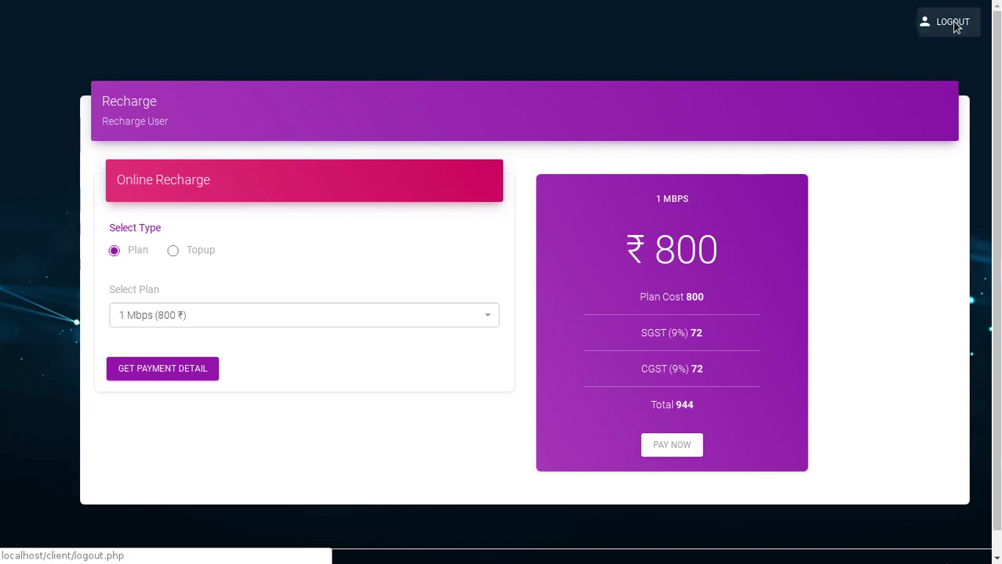